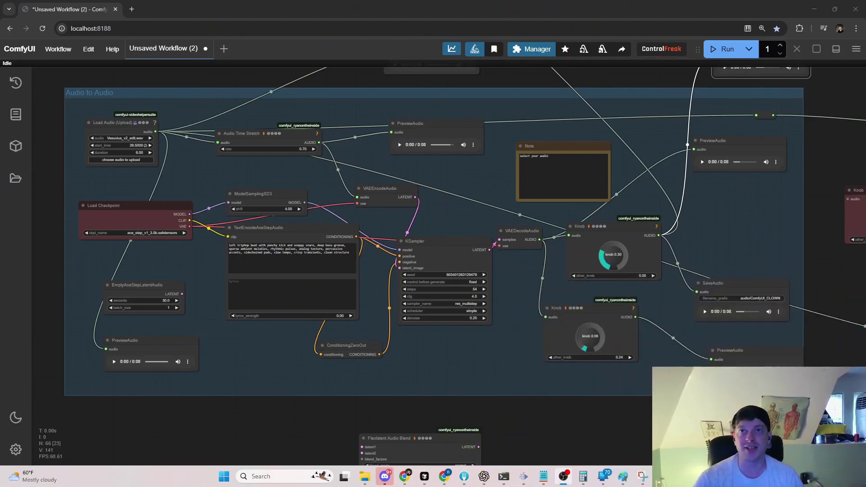
Step: Play and pause the top PreviewAudio to hear the loaded clip
left_click_drag(346, 111, 373, 110)
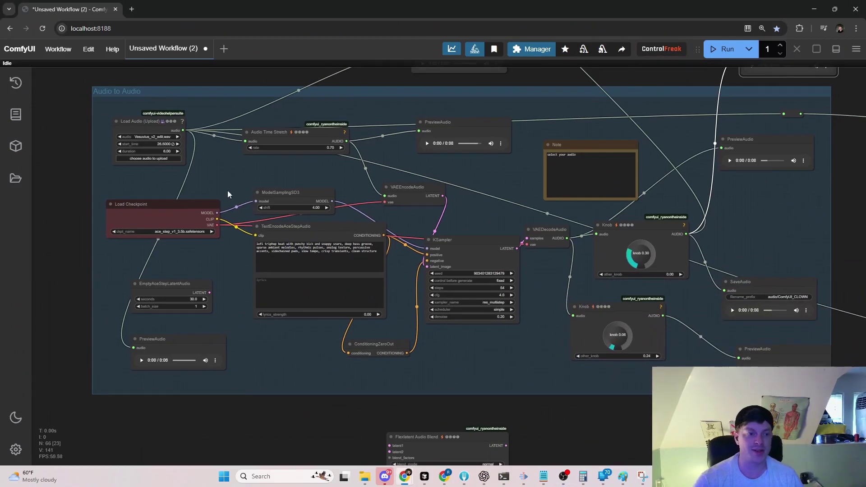
scroll(229, 194, "up", 2)
left_click(137, 162)
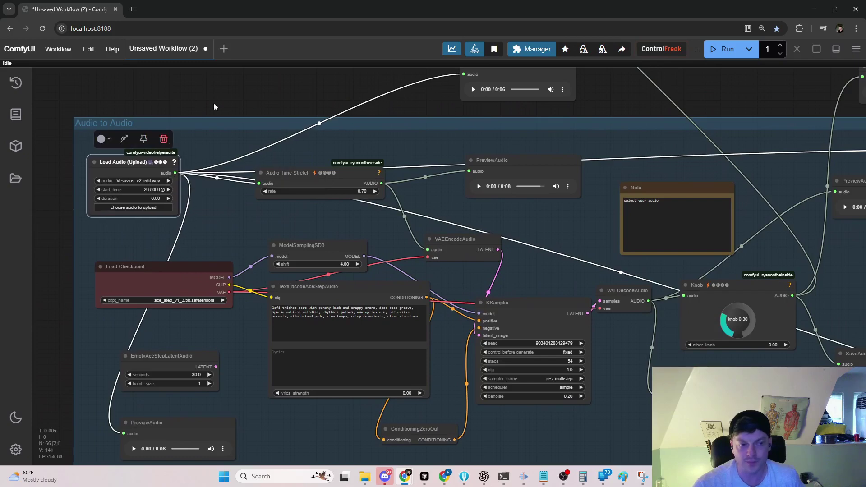
left_click_drag(255, 103, 196, 161)
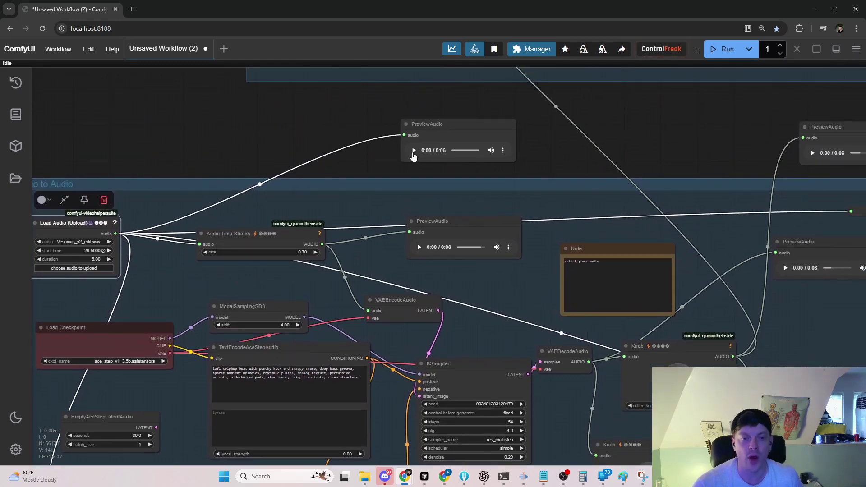
left_click(413, 156)
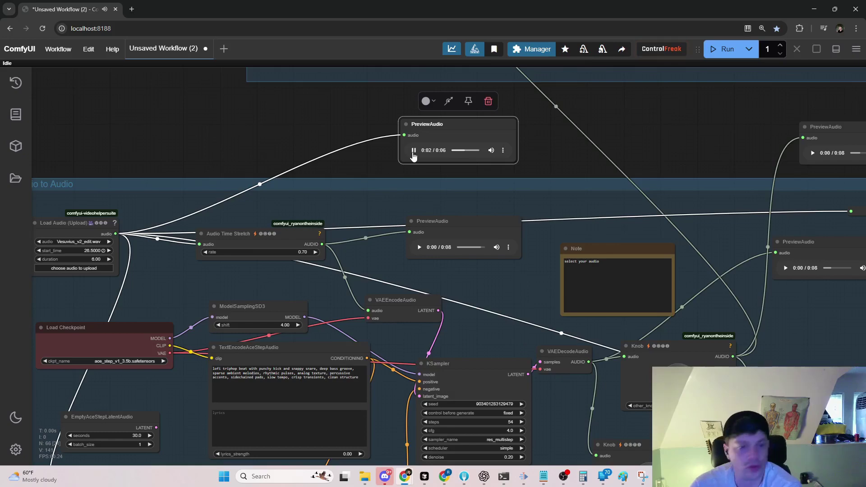
left_click(414, 153)
Step: Move the Audio Time Stretch node up beside Load Audio
scroll(314, 125, "down", 1)
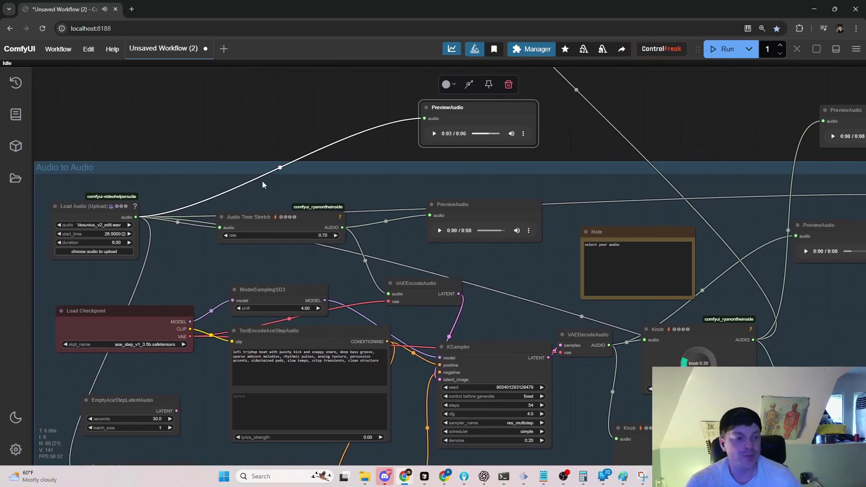
left_click_drag(280, 217, 268, 195)
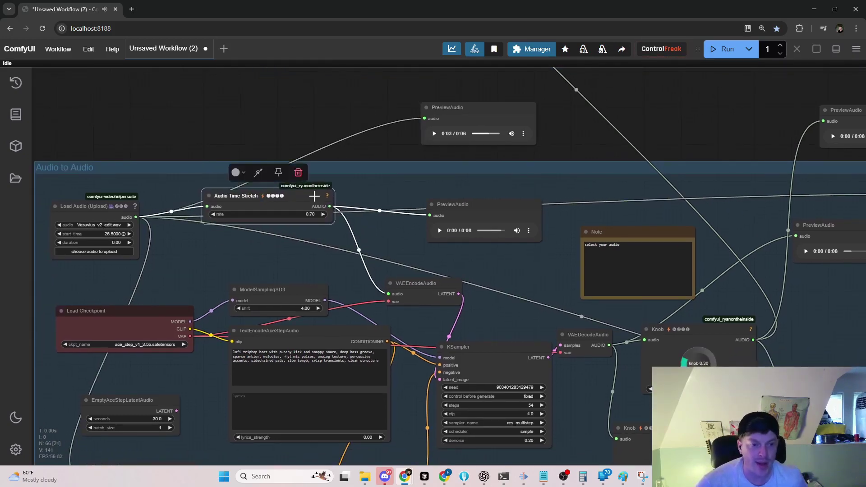
scroll(400, 309, "up", 2)
scroll(400, 309, "right", 2)
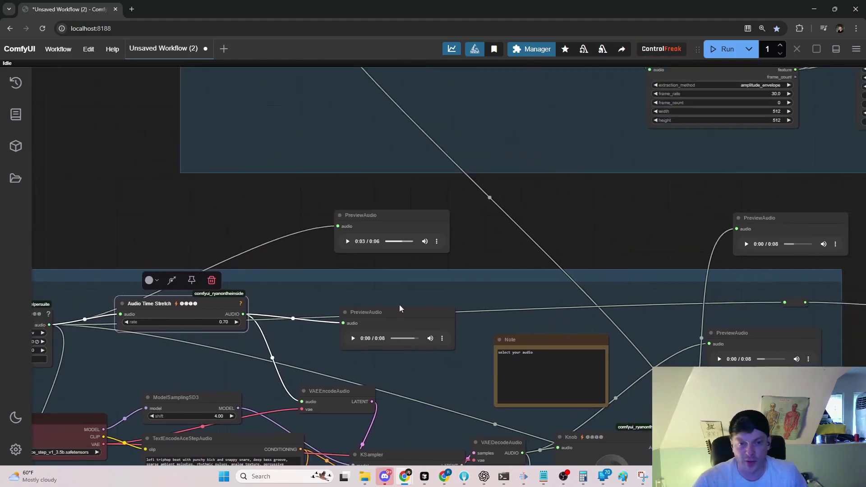
Step: Place the stretched-audio PreviewAudio above the original clip's PreviewAudio, outside the group
left_click_drag(374, 322, 369, 169)
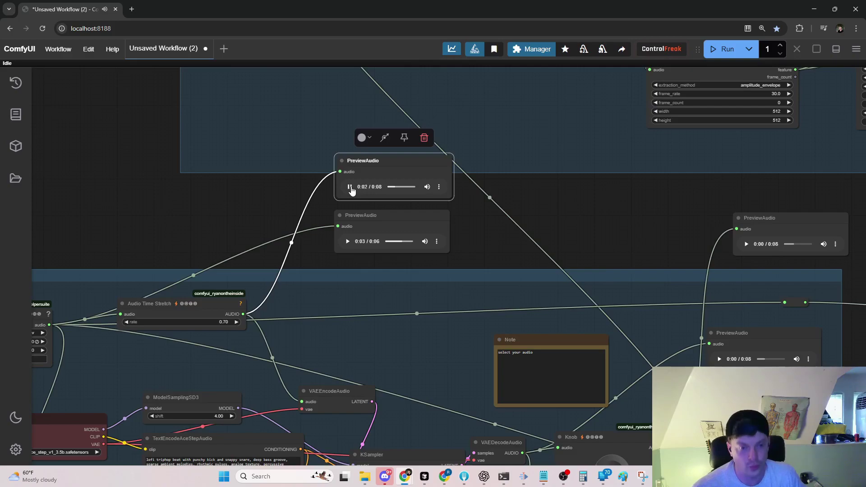
scroll(270, 180, "down", 3)
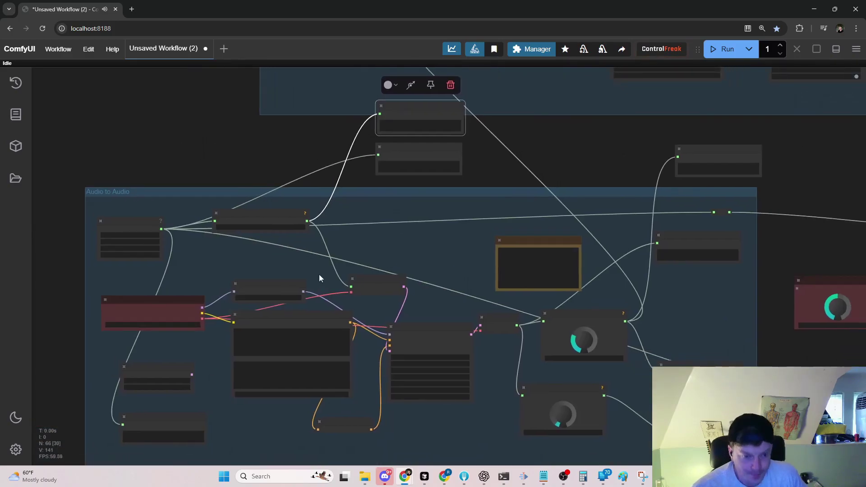
Step: Shift VAEEncodeAudio left, Load Checkpoint up-left and EmptyAceStepLatentAudio up-right in the group
scroll(379, 238, "up", 5)
left_click_drag(387, 254, 356, 271)
left_click_drag(334, 244, 471, 157)
left_click_drag(194, 217, 186, 188)
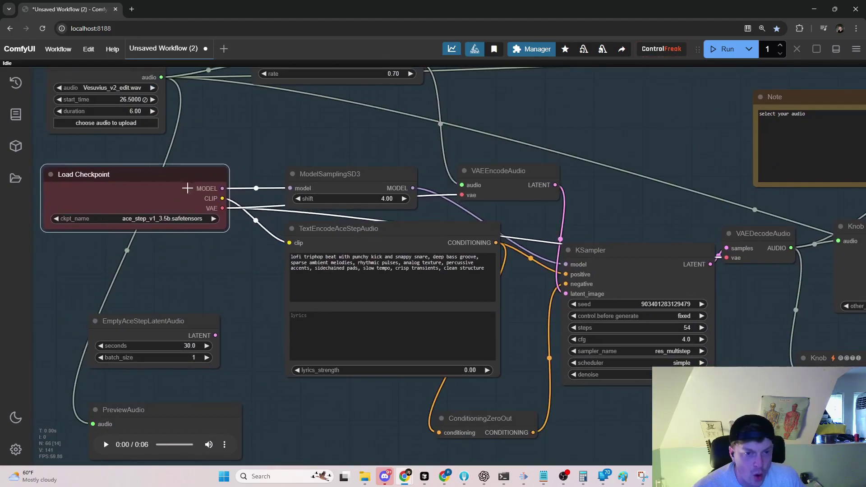
left_click_drag(498, 178, 495, 176)
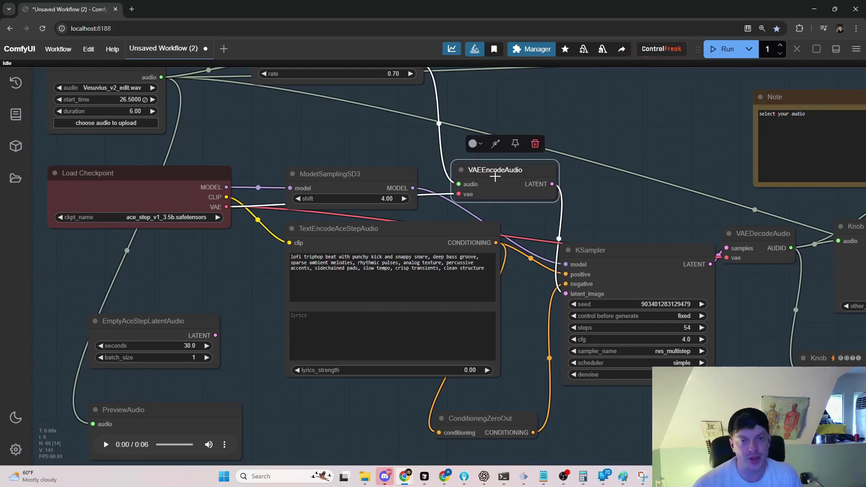
left_click_drag(145, 328, 119, 299)
left_click_drag(382, 127, 362, 174)
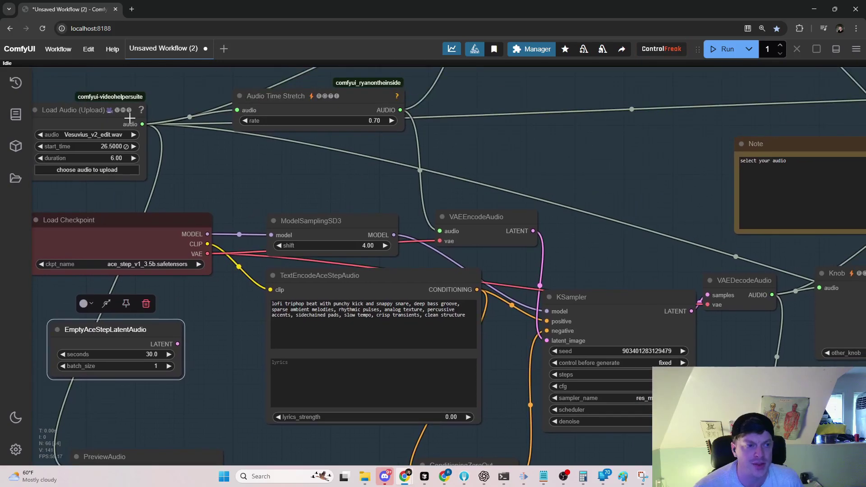
left_click(130, 119)
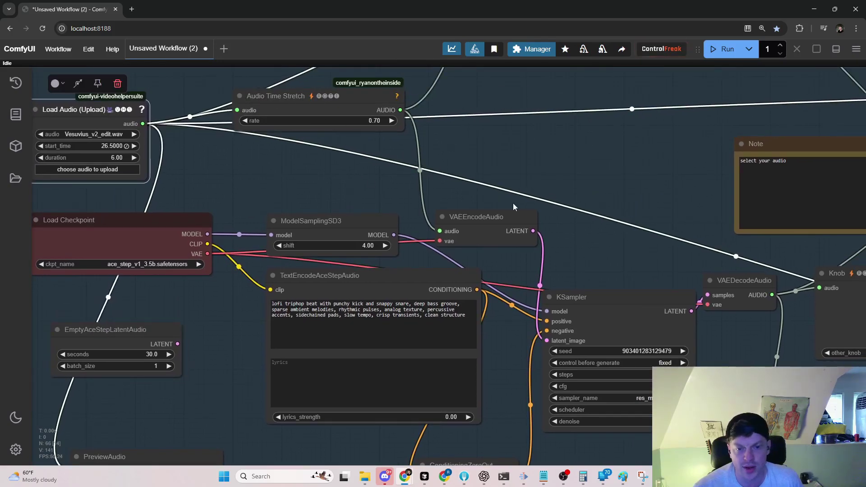
Step: Move the upper Knob node after VAEDecodeAudio slightly up and to the right
scroll(485, 212, "down", 6)
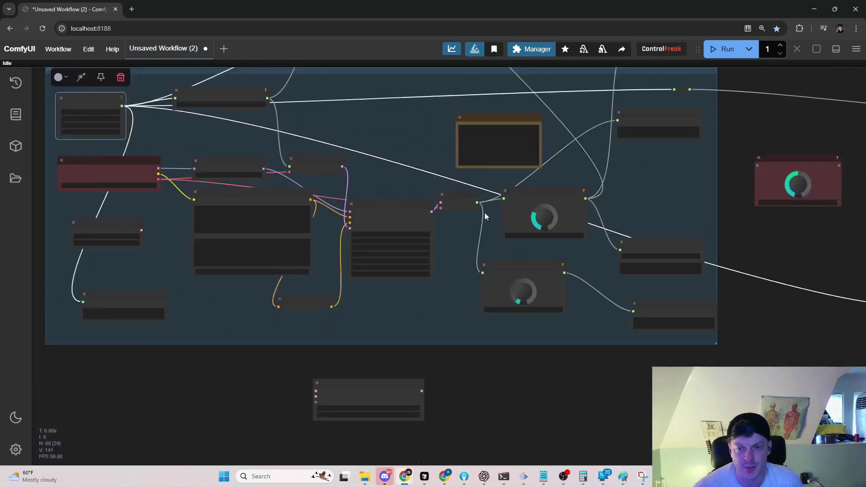
scroll(558, 209, "up", 1)
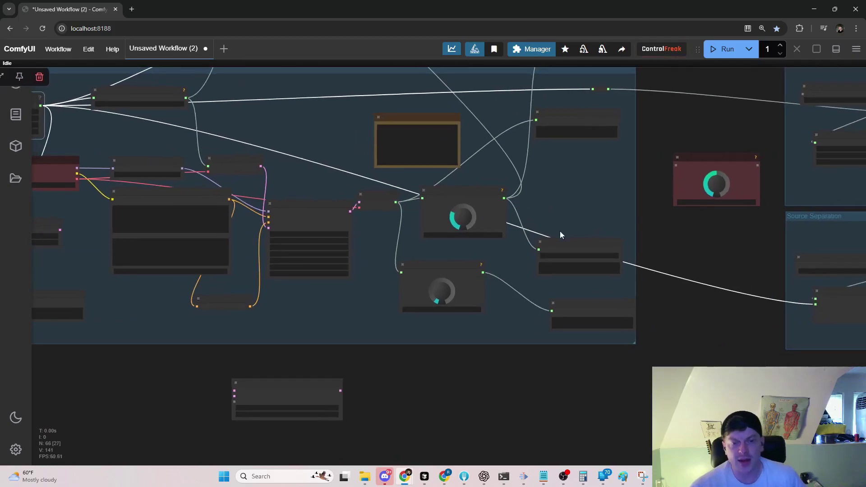
scroll(544, 223, "up", 10)
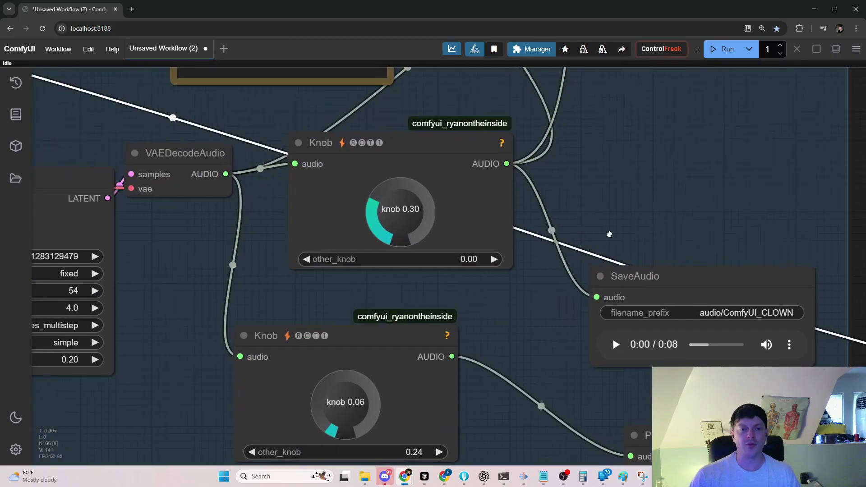
left_click_drag(609, 234, 692, 263)
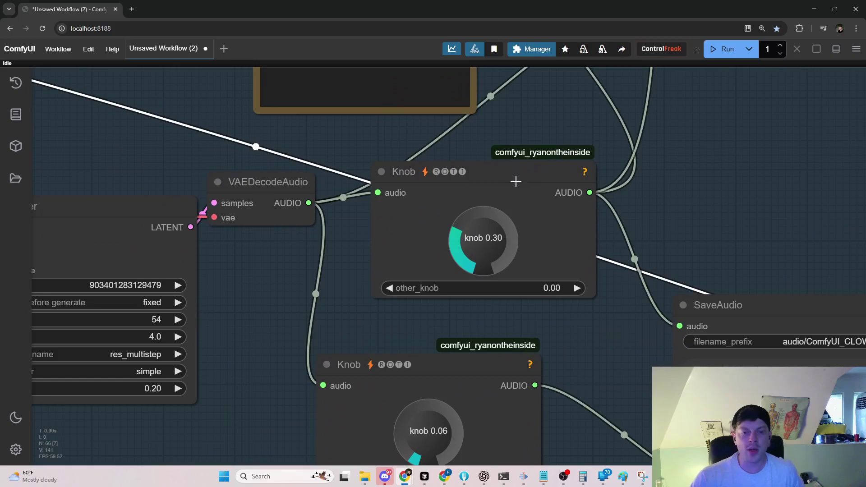
left_click_drag(510, 173, 520, 154)
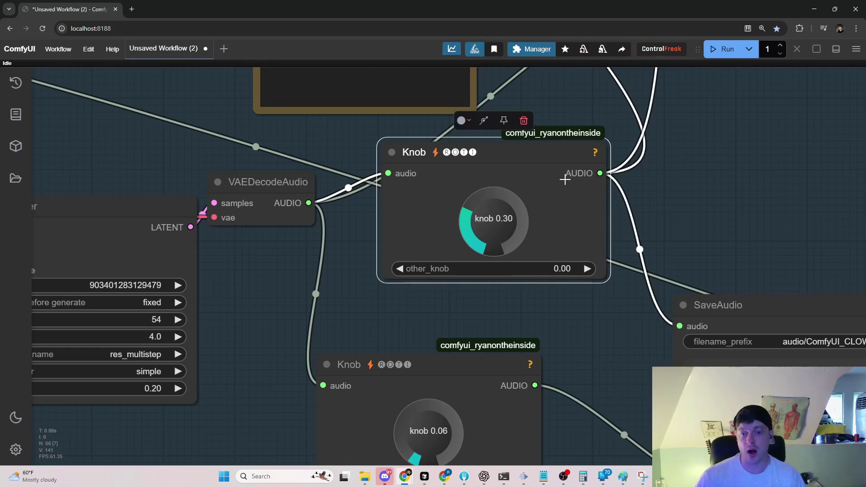
scroll(565, 180, "down", 5)
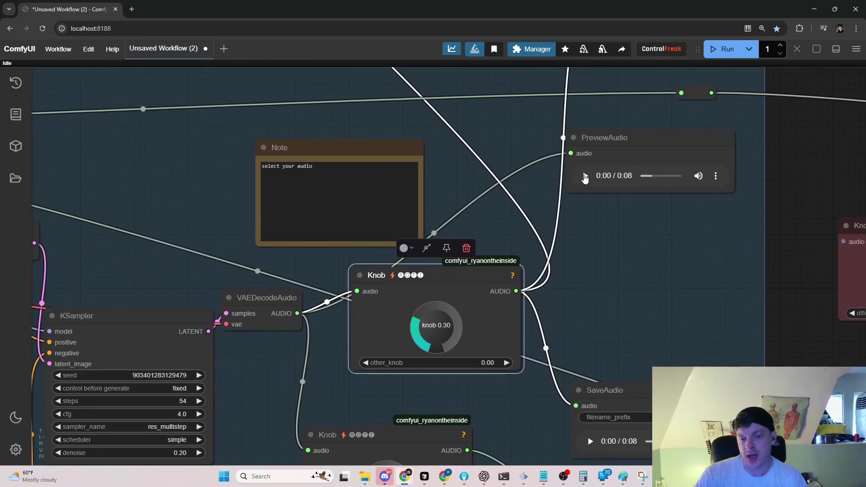
Step: Play and pause the PreviewAudio and SaveAudio outputs to compare them
left_click(585, 176)
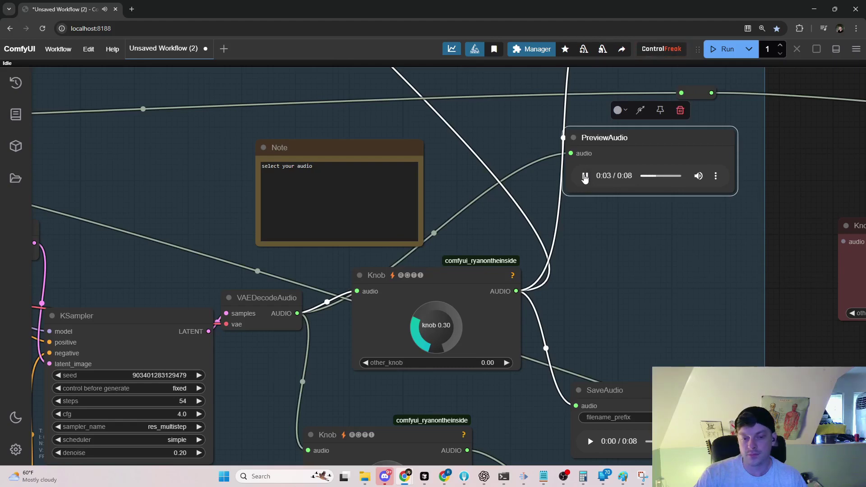
left_click(585, 177)
scroll(582, 258, "down", 2)
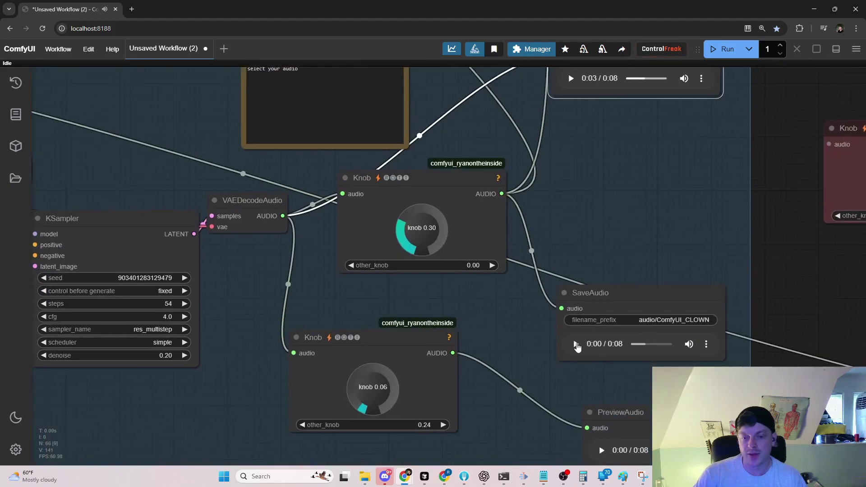
left_click(576, 345)
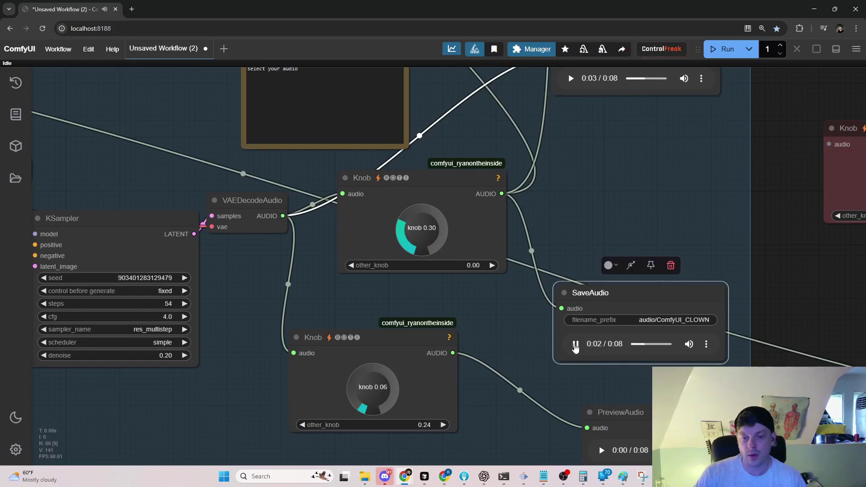
left_click(575, 345)
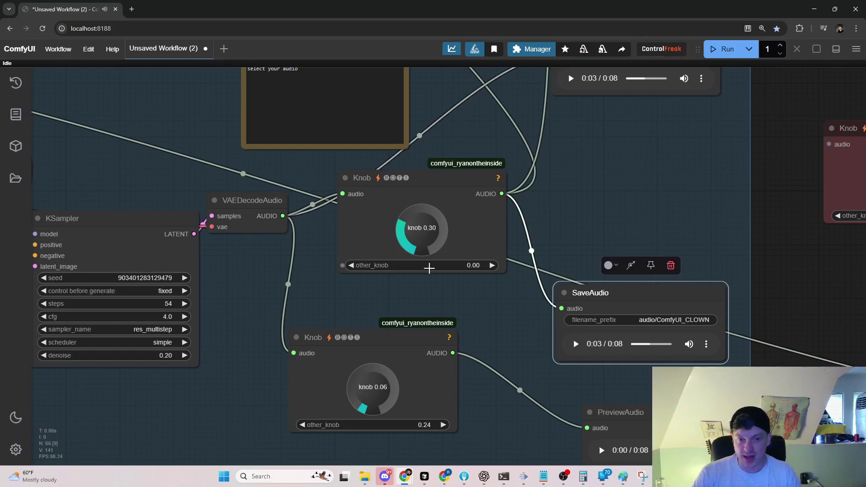
Step: Set the upper Knob's other_knob to 0.24 and queue the workflow
left_click(429, 268)
left_click(455, 254)
scroll(621, 251, "down", 4)
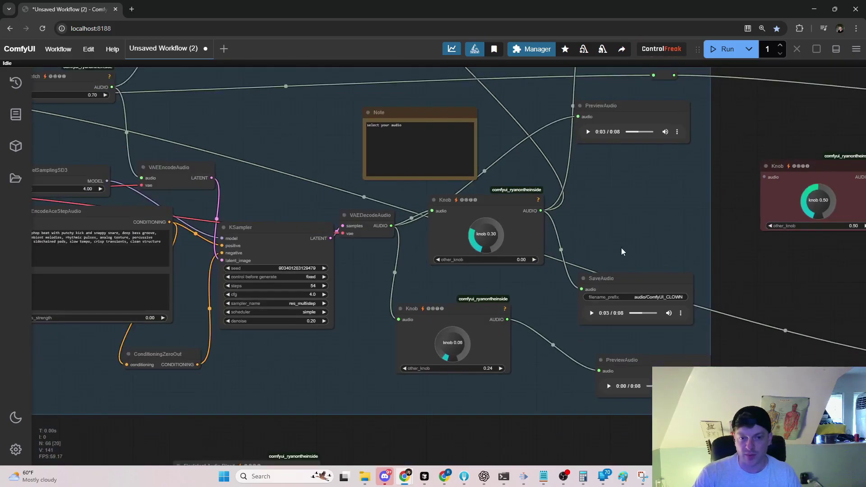
left_click_drag(561, 245, 498, 273)
left_click_drag(431, 286, 440, 287)
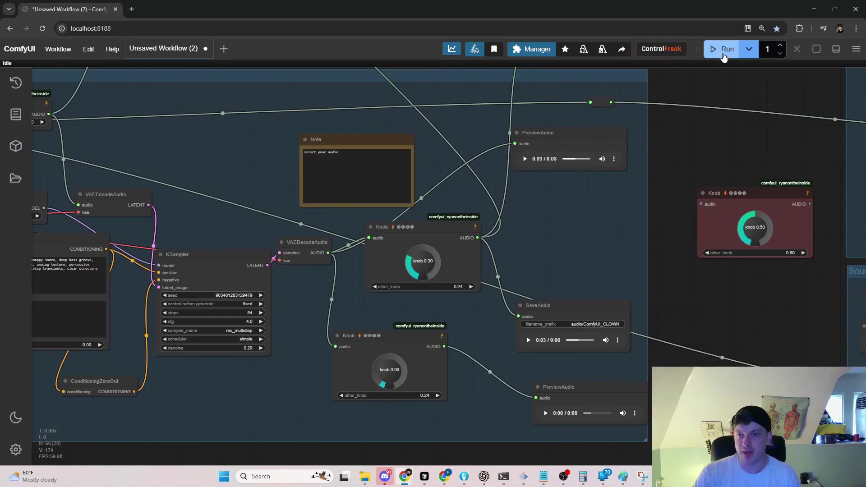
left_click(726, 50)
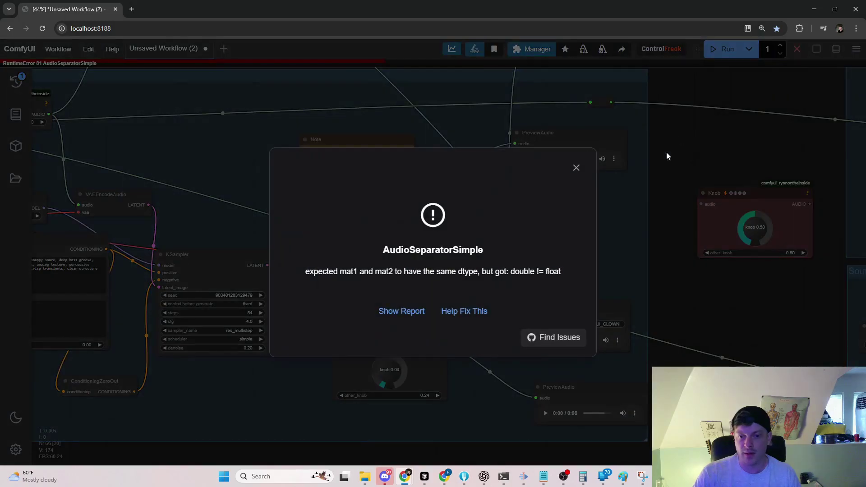
Step: Dismiss the AudioSeparatorSimple dtype error, replay SaveAudio, and return other_knob to 0.00
left_click(577, 168)
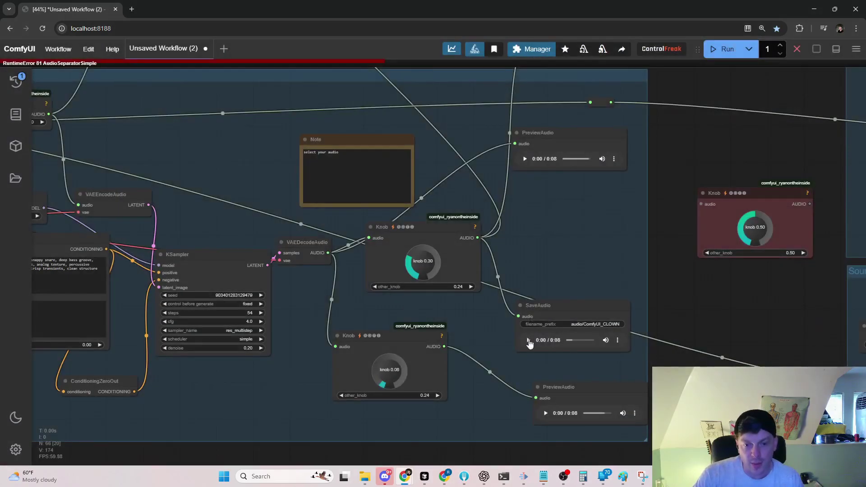
left_click(527, 347)
left_click(527, 342)
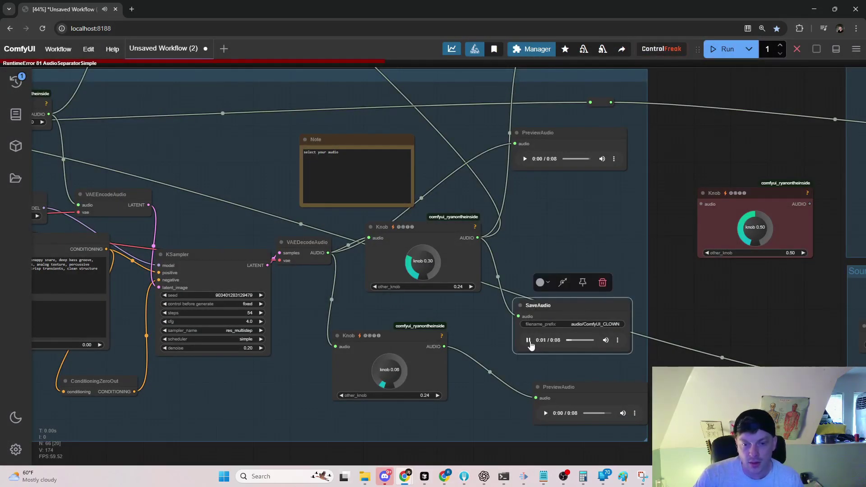
left_click(529, 341)
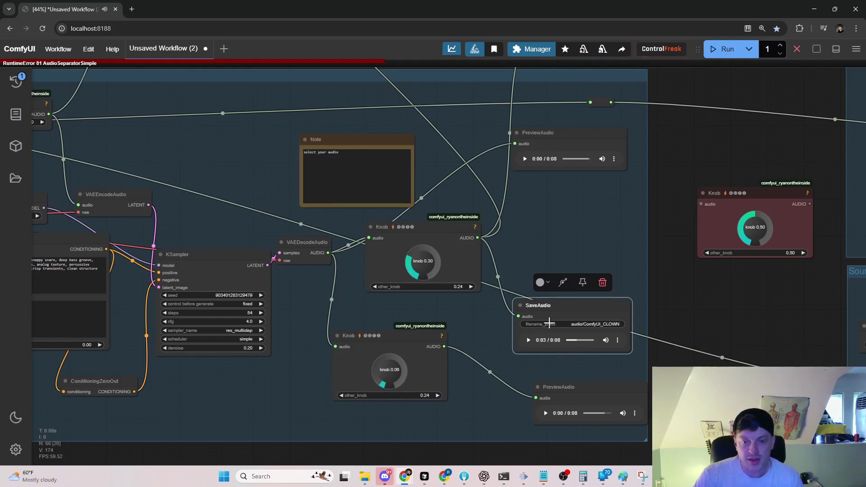
left_click_drag(443, 286, 440, 286)
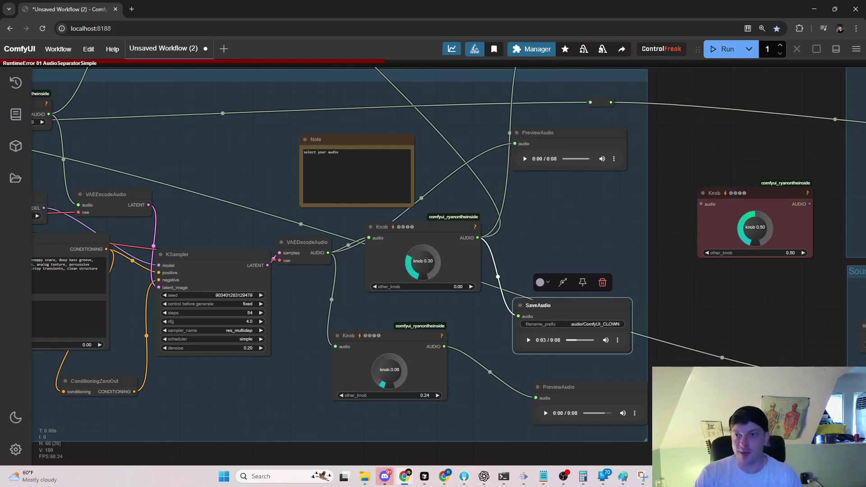
Step: Reveal the ACE-Step project in VS Code, then return to the ComfyUI workflow
left_click(814, 12)
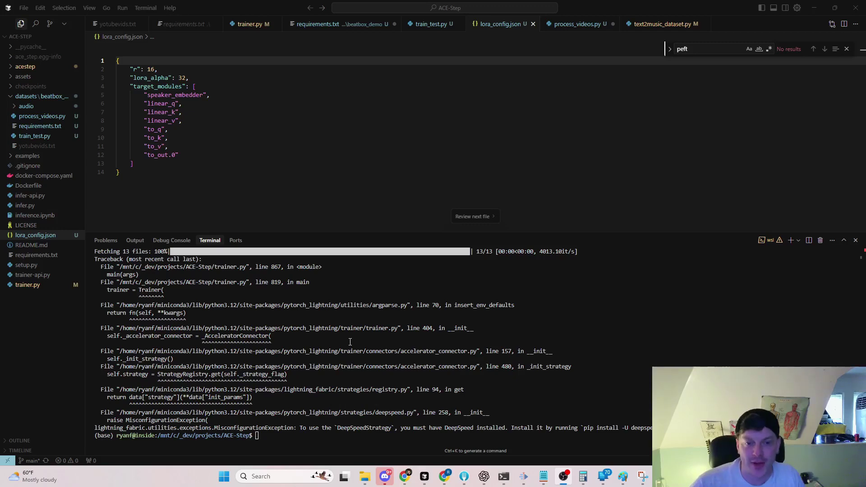
key("alt+Tab")
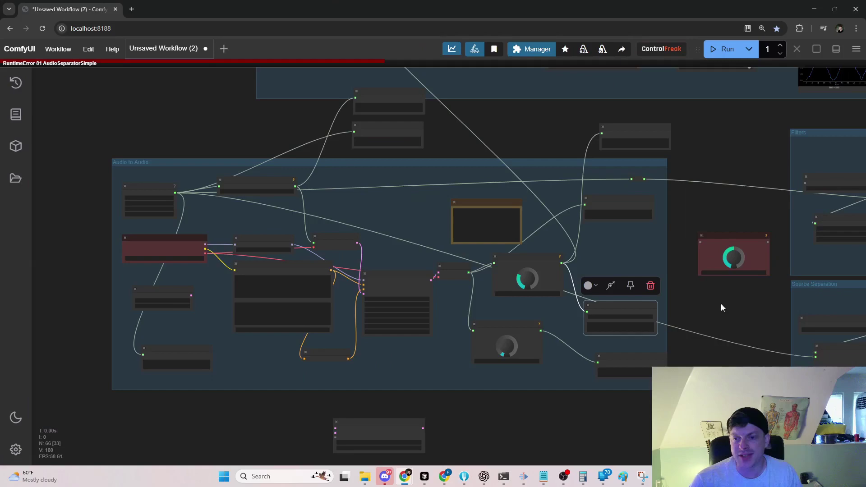
Step: Add a Flexlatent Audio Blend node by searching 'flex audio la', then delete it
left_click_drag(721, 304, 472, 214)
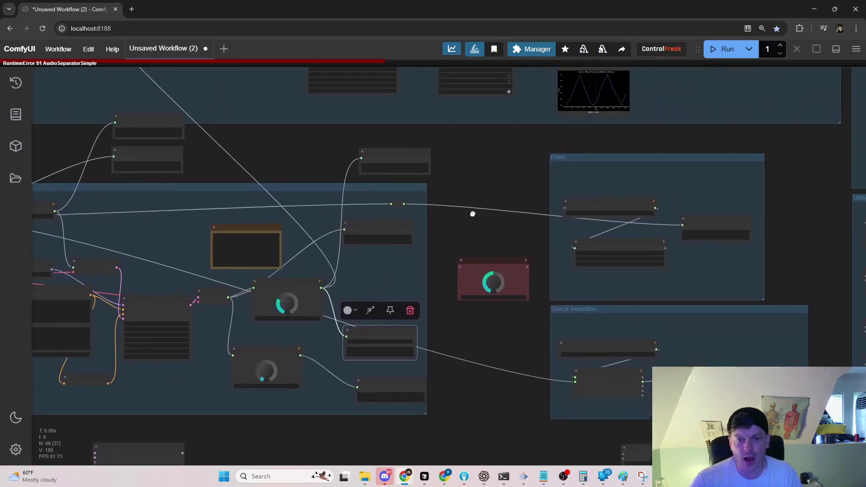
scroll(451, 279, "up", 3)
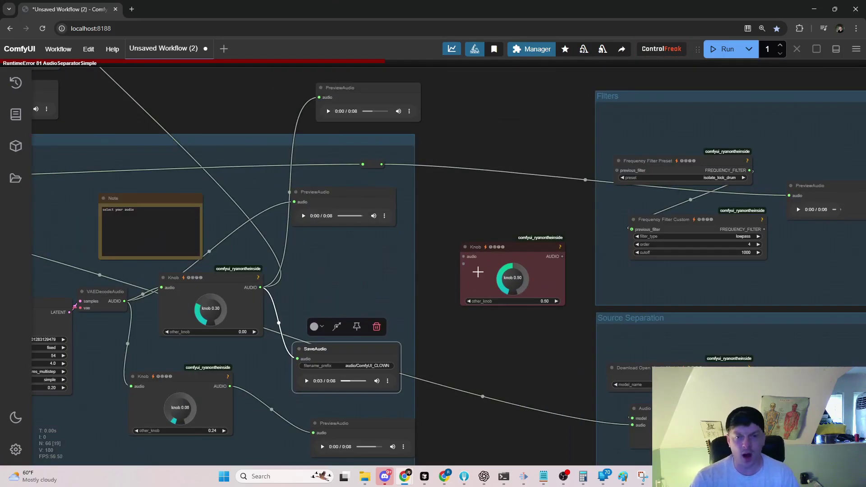
scroll(476, 271, "up", 2)
left_click_drag(475, 271, 590, 118)
scroll(618, 299, "down", 5)
double_click(373, 310)
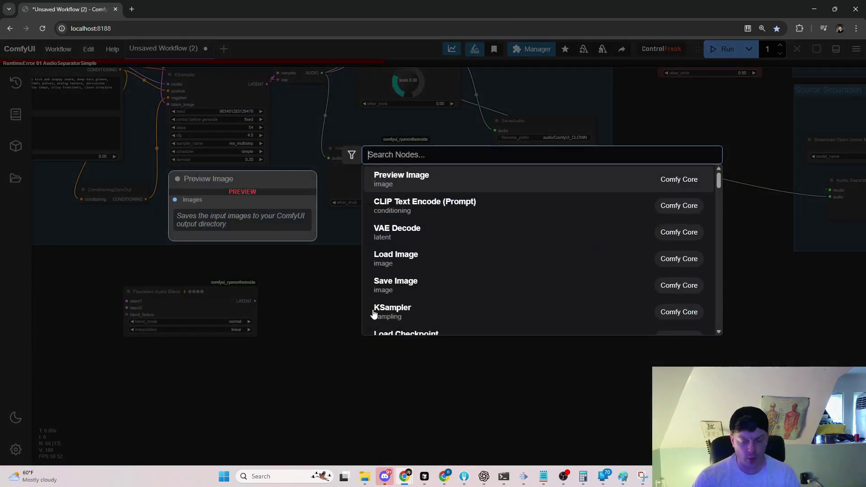
type("flex aud")
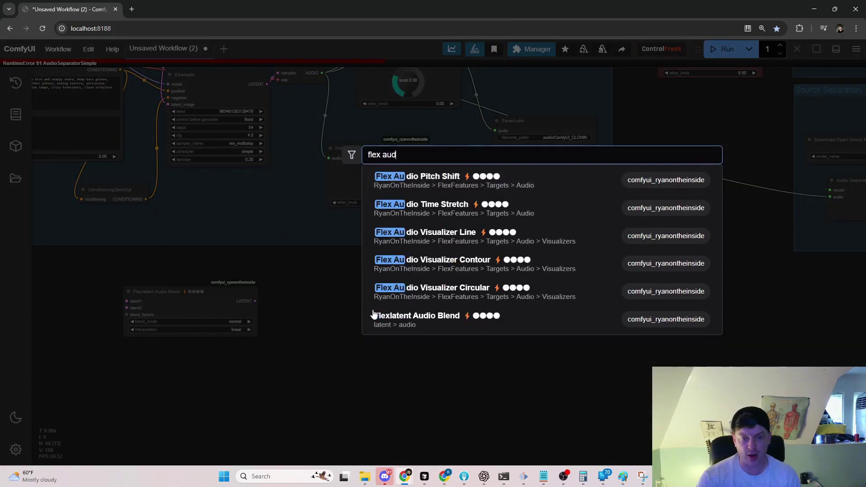
type("io la")
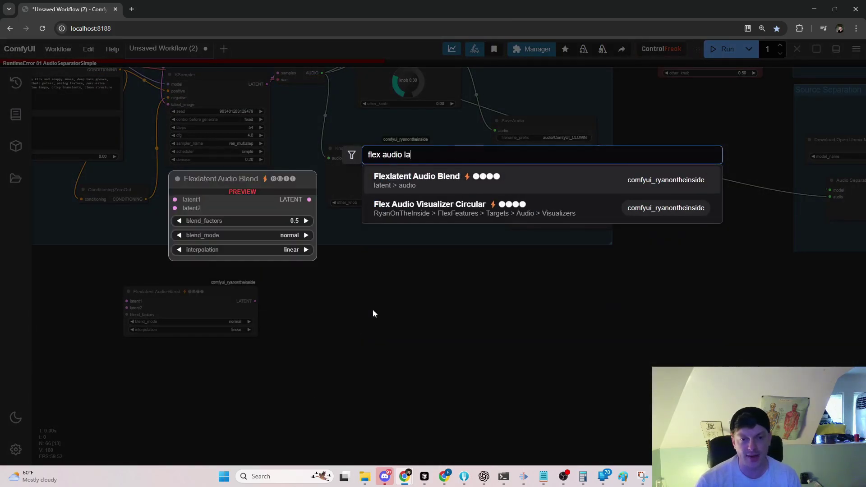
key("Return")
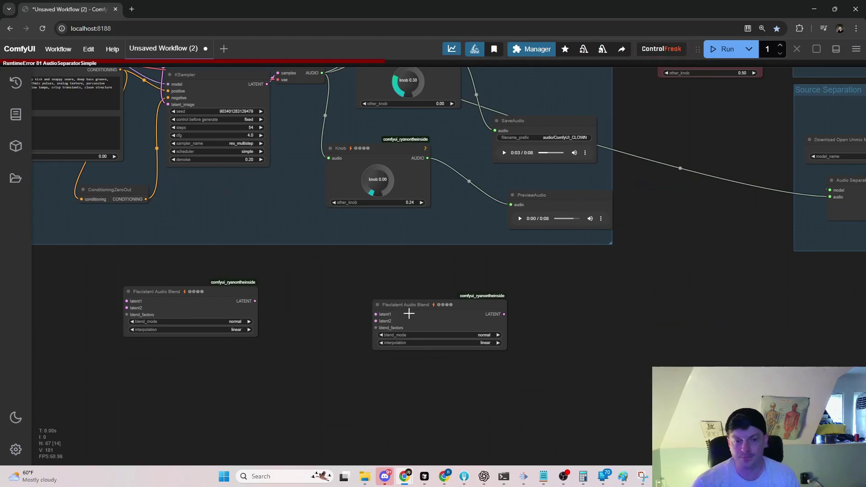
left_click_drag(432, 305, 433, 301)
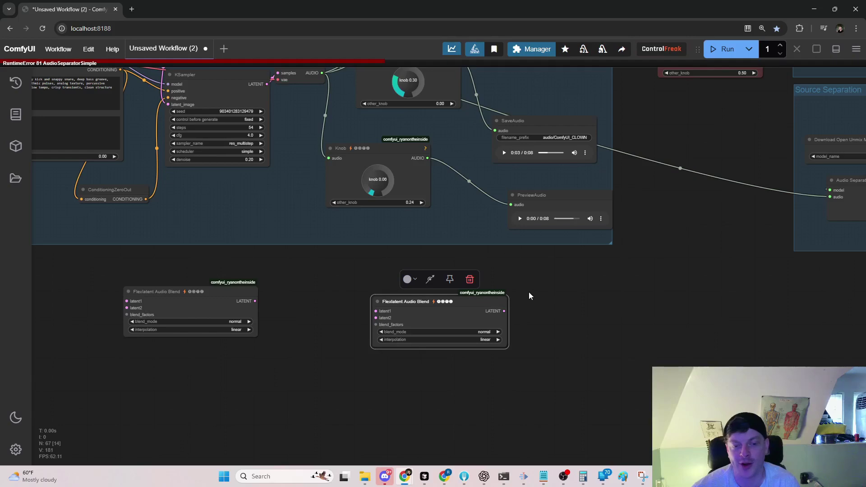
key("Delete")
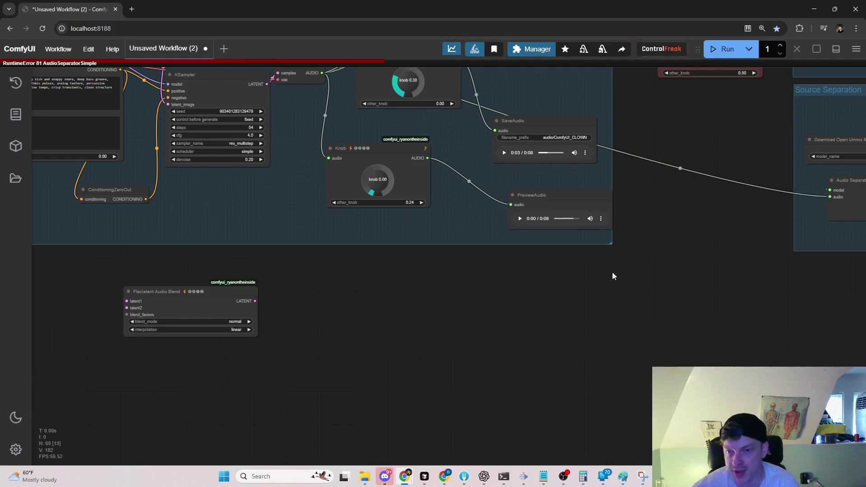
left_click_drag(613, 272, 414, 343)
scroll(562, 295, "down", 3)
scroll(552, 299, "down", 3)
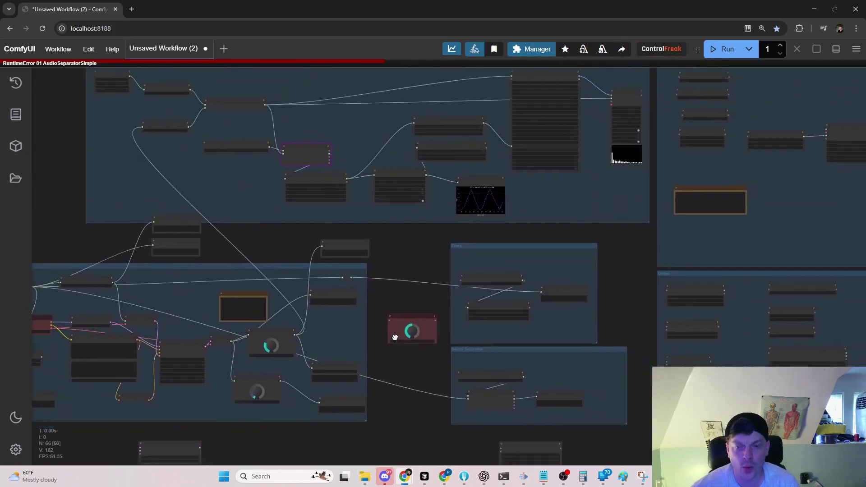
scroll(401, 356, "down", 2)
left_click_drag(526, 407, 364, 368)
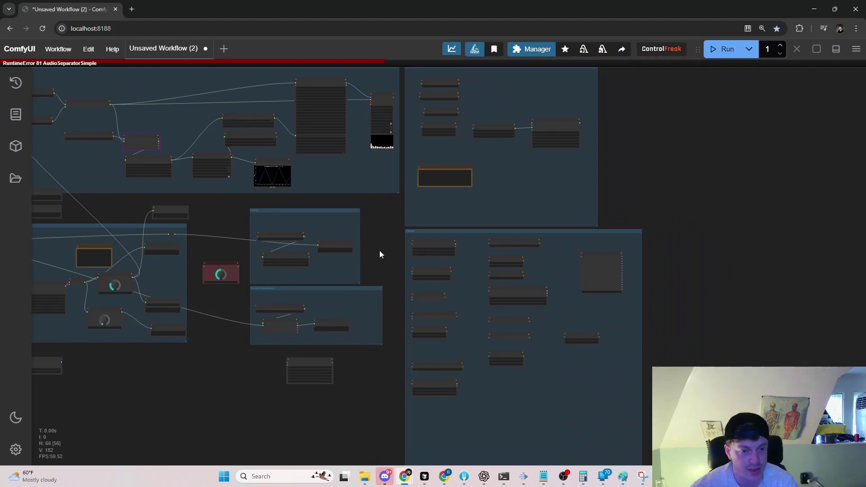
scroll(384, 257, "up", 8)
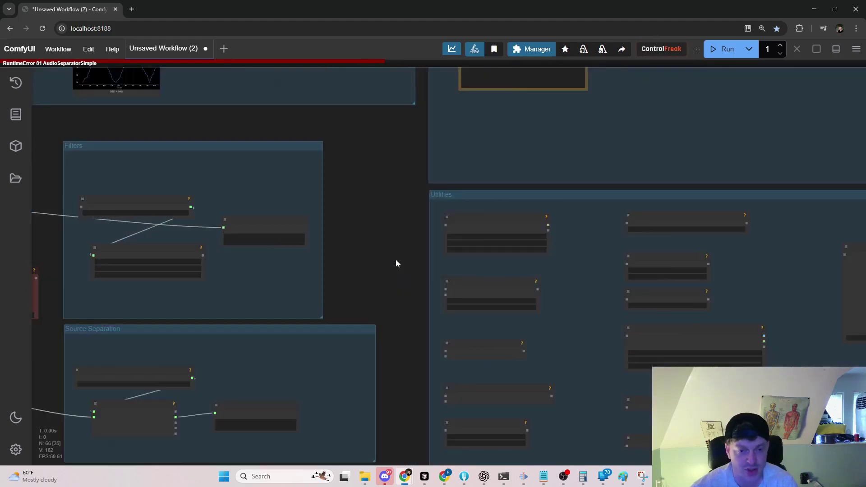
left_click_drag(396, 263, 117, 150)
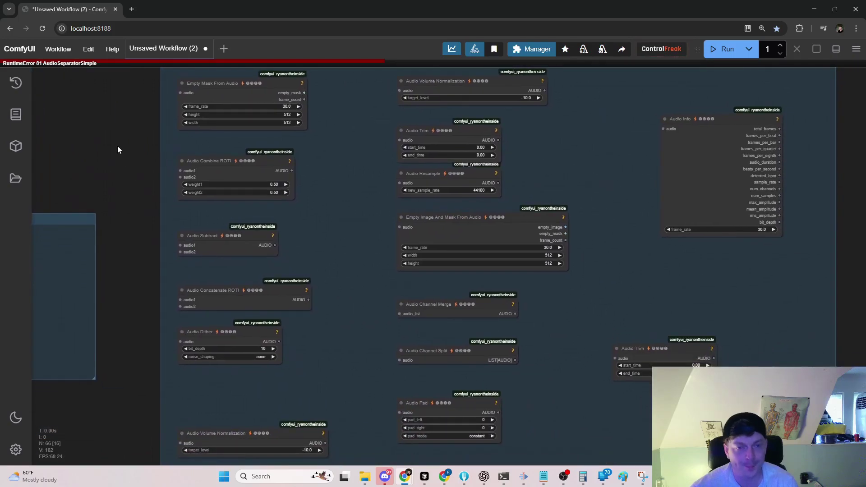
scroll(135, 147, "down", 2)
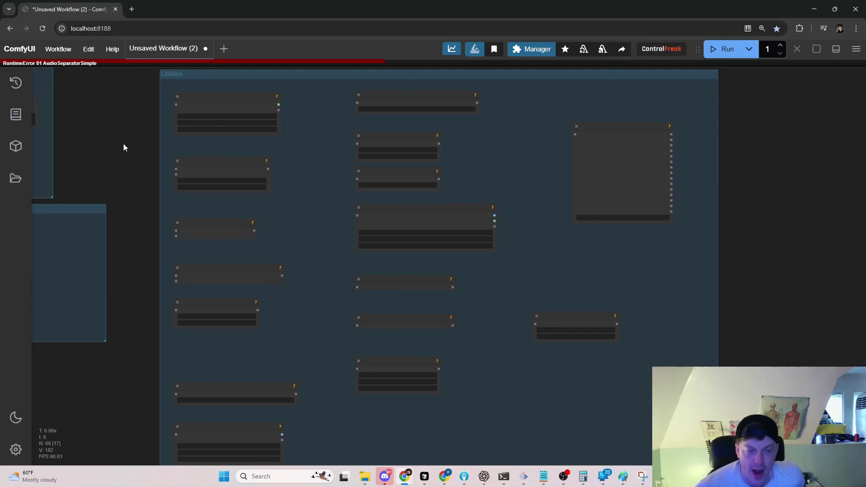
left_click_drag(124, 147, 365, 181)
scroll(230, 155, "down", 2)
scroll(365, 180, "down", 3)
left_click_drag(452, 212, 596, 305)
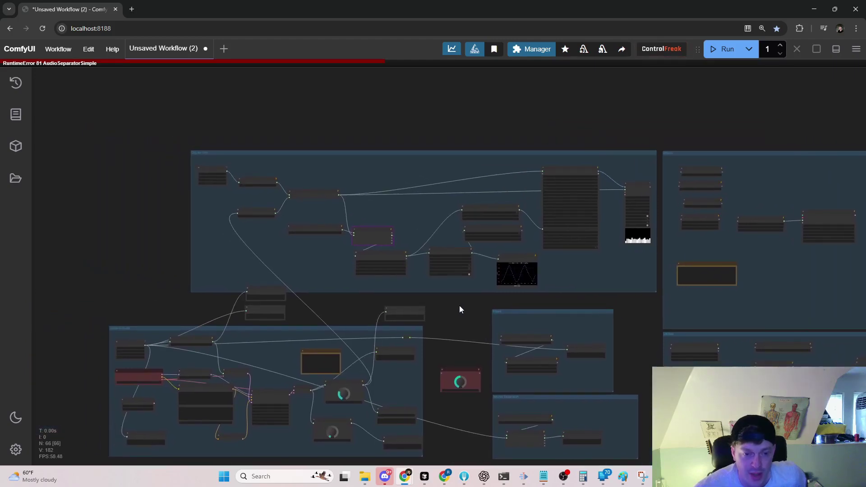
scroll(462, 310, "up", 2)
scroll(461, 310, "up", 1)
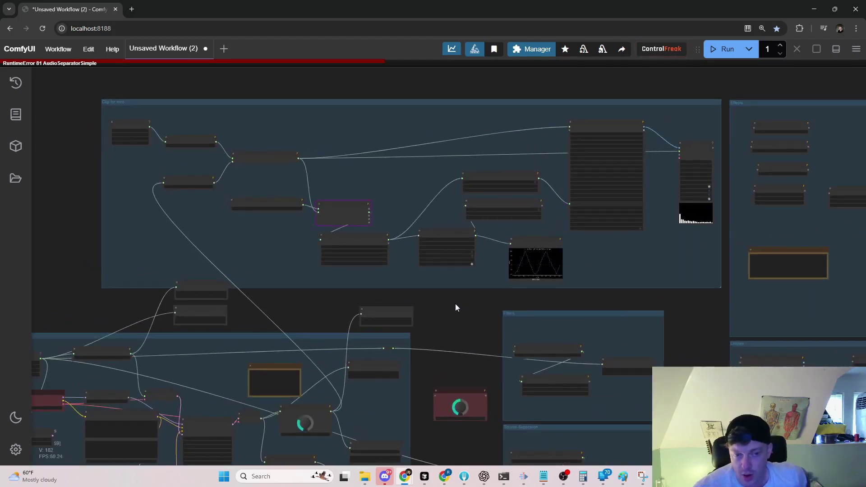
scroll(452, 300, "up", 6)
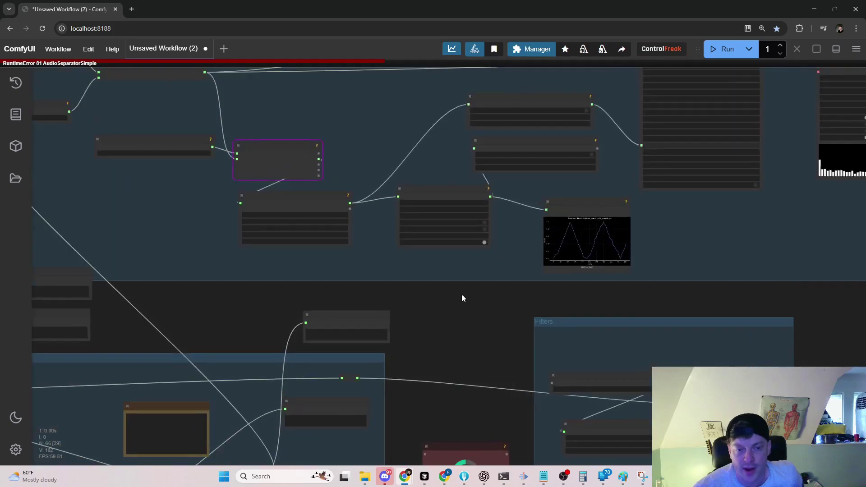
scroll(507, 351, "up", 2)
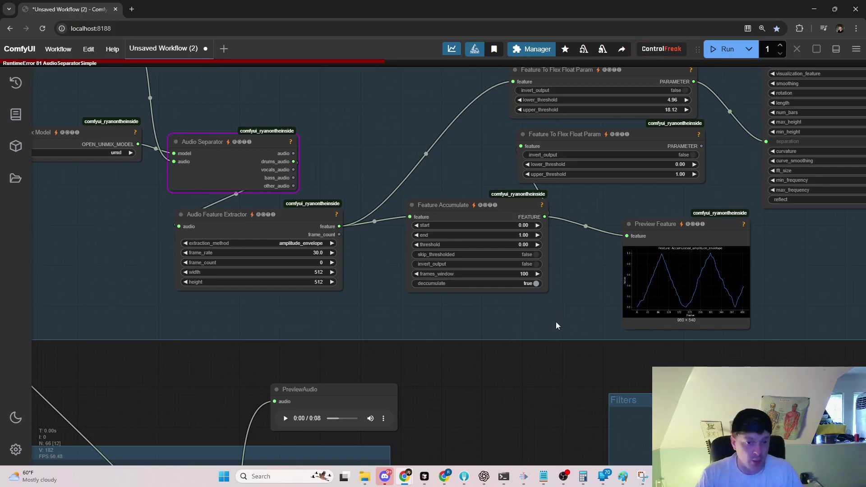
Step: Move Feature Accumulate left, next to the Audio Feature Extractor node
left_click_drag(506, 224, 478, 229)
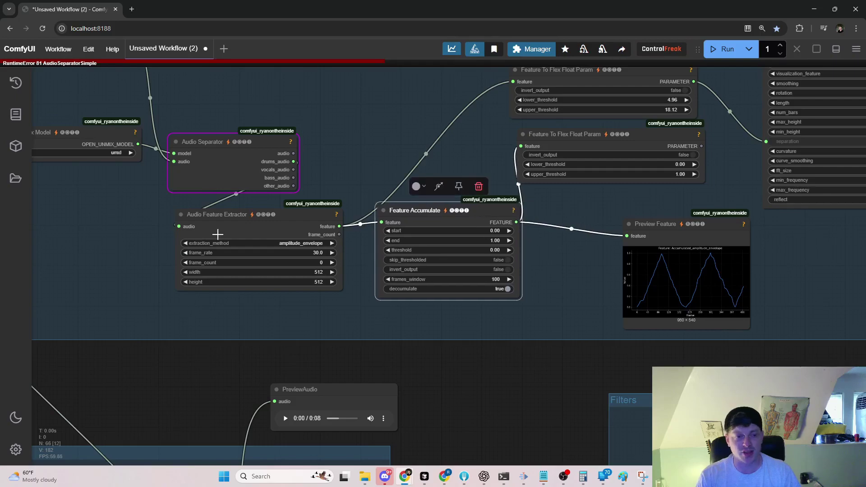
mouse_move(219, 232)
left_mouse_down()
mouse_move(220, 241)
mouse_move(221, 229)
left_mouse_up()
scroll(371, 279, "down", 6)
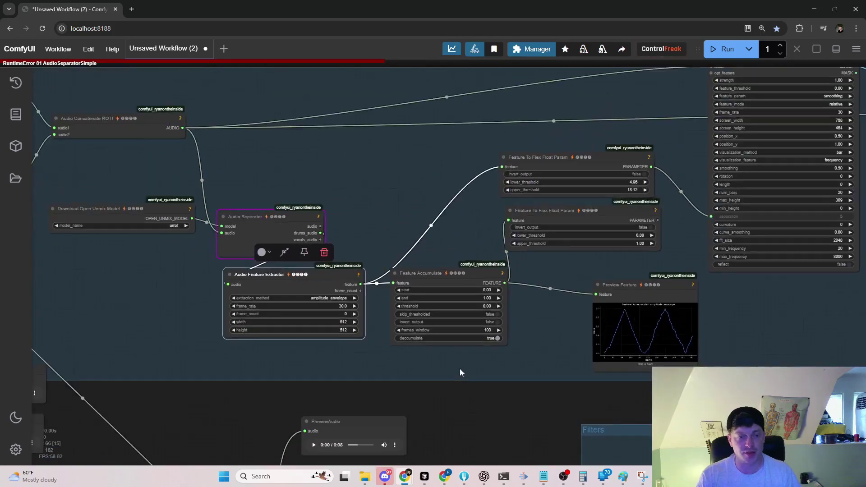
scroll(623, 402, "right", 3)
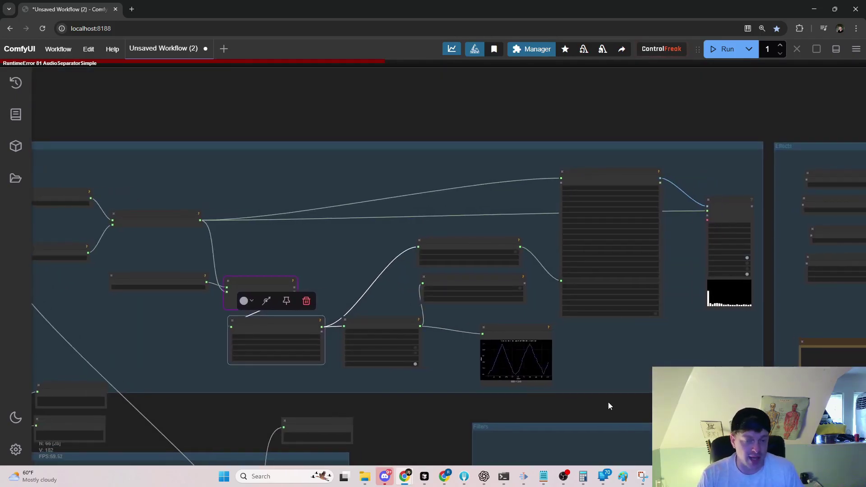
scroll(609, 402, "left", 2)
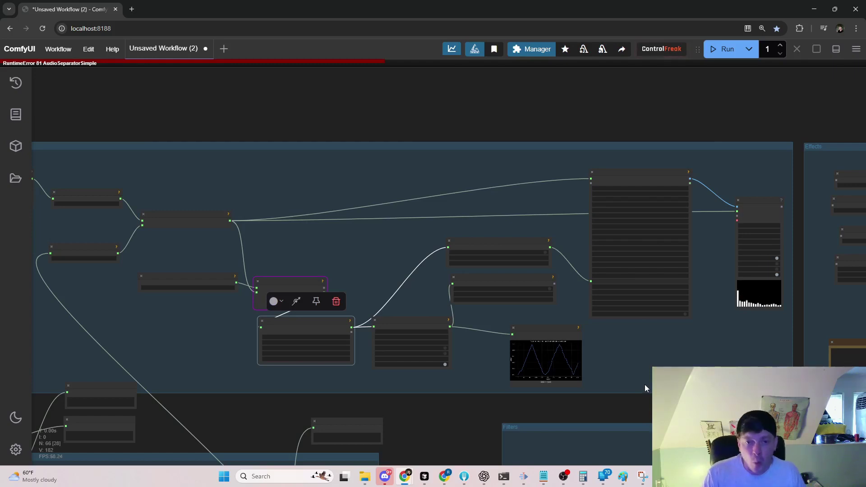
scroll(661, 150, "up", 3)
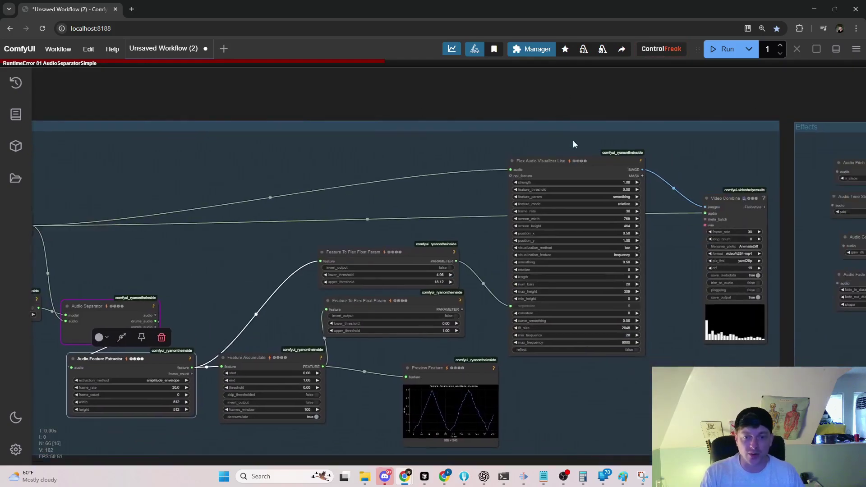
scroll(628, 162, "down", 10)
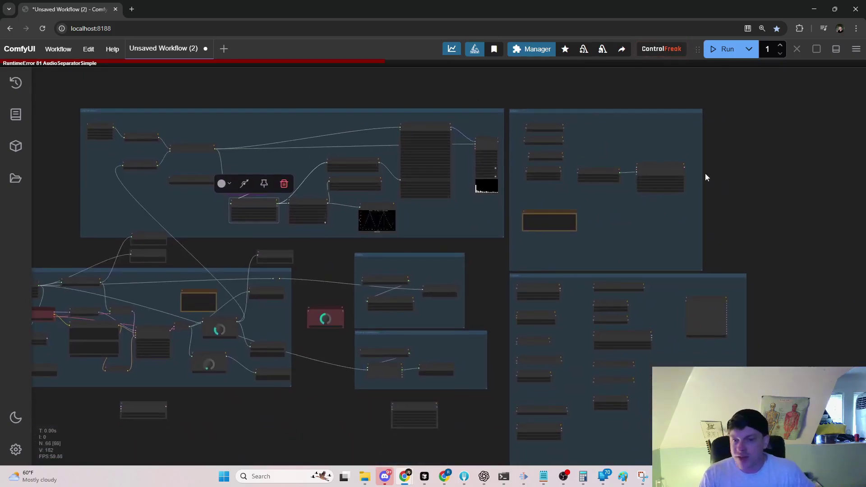
Step: Raise Frequency Filter Preset and stack Frequency Filter Custom beneath it at the Filters group top
scroll(705, 173, "left", 3)
scroll(705, 173, "down", 2)
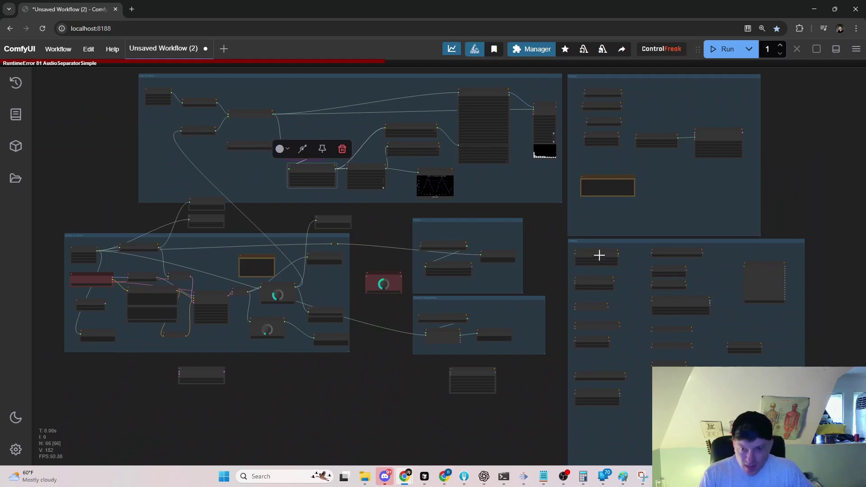
scroll(554, 256, "up", 10)
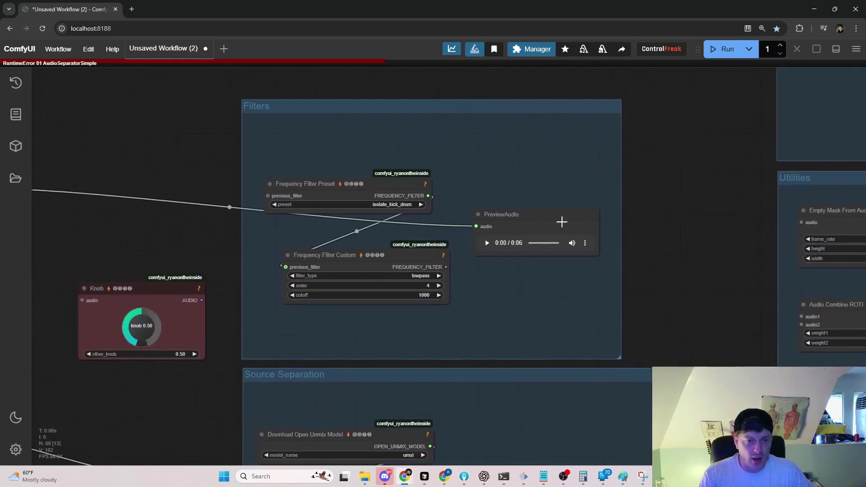
scroll(412, 294, "down", 5)
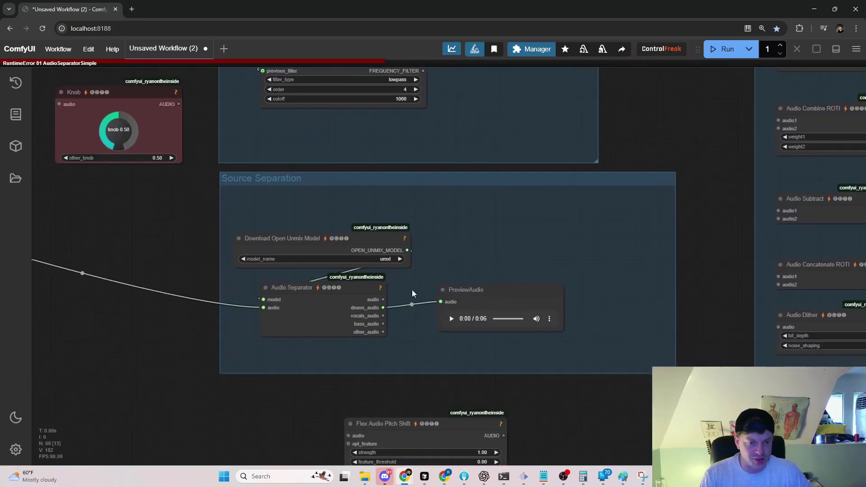
left_click(318, 306)
left_click_drag(708, 113, 685, 296)
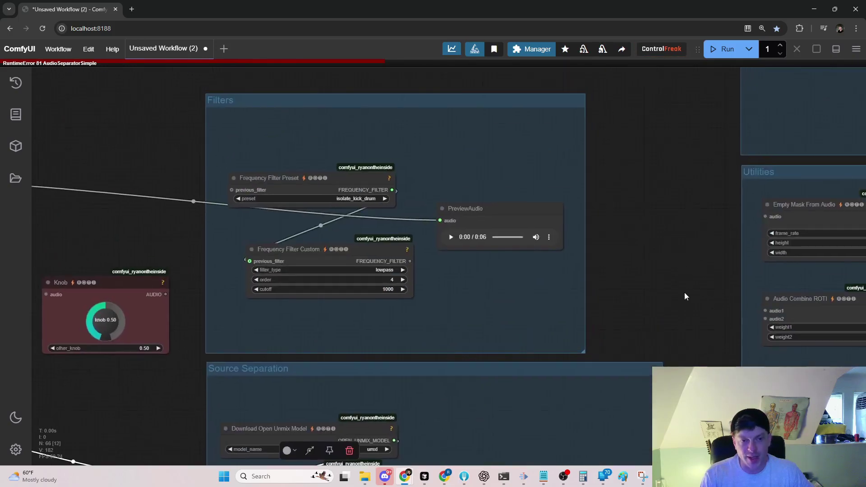
left_click_drag(322, 176, 330, 137)
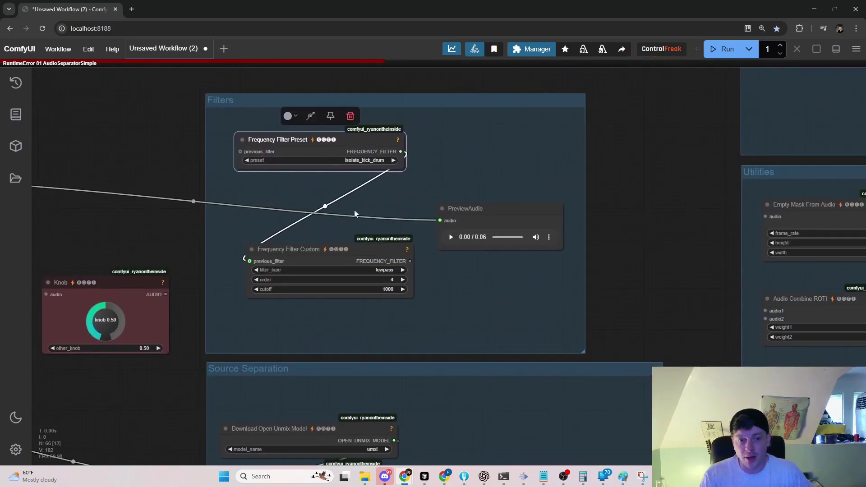
left_click_drag(354, 249, 357, 201)
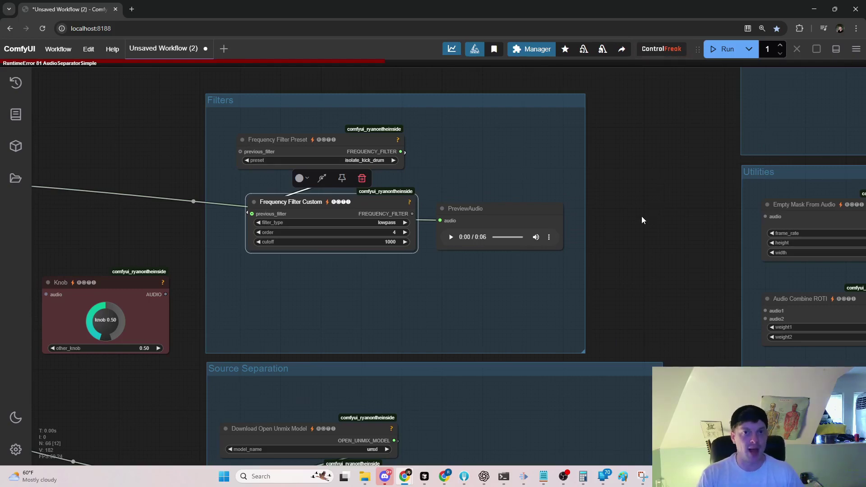
scroll(642, 216, "down", 8)
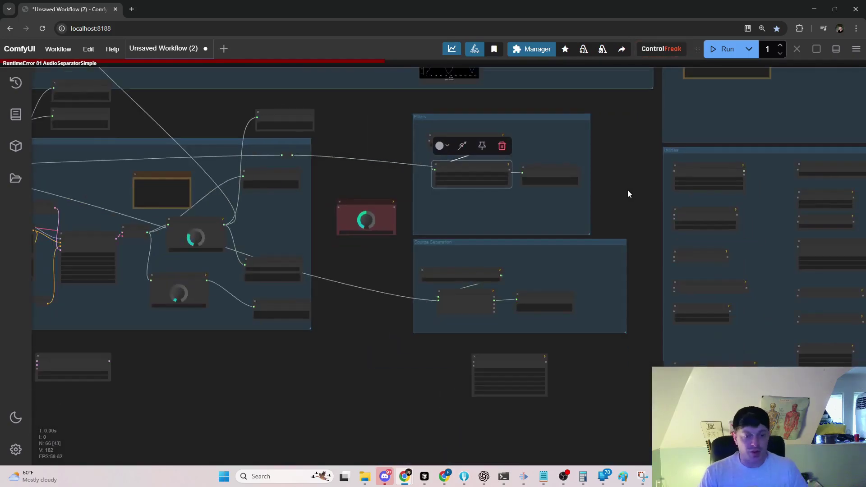
scroll(583, 227, "down", 5)
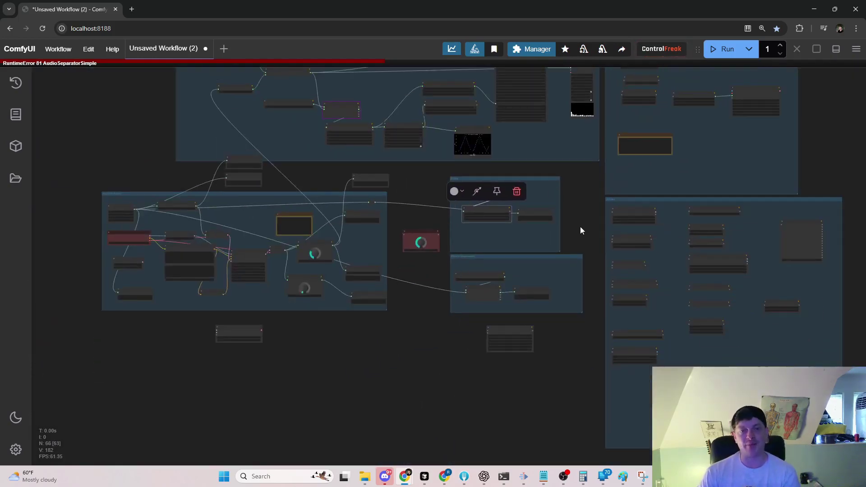